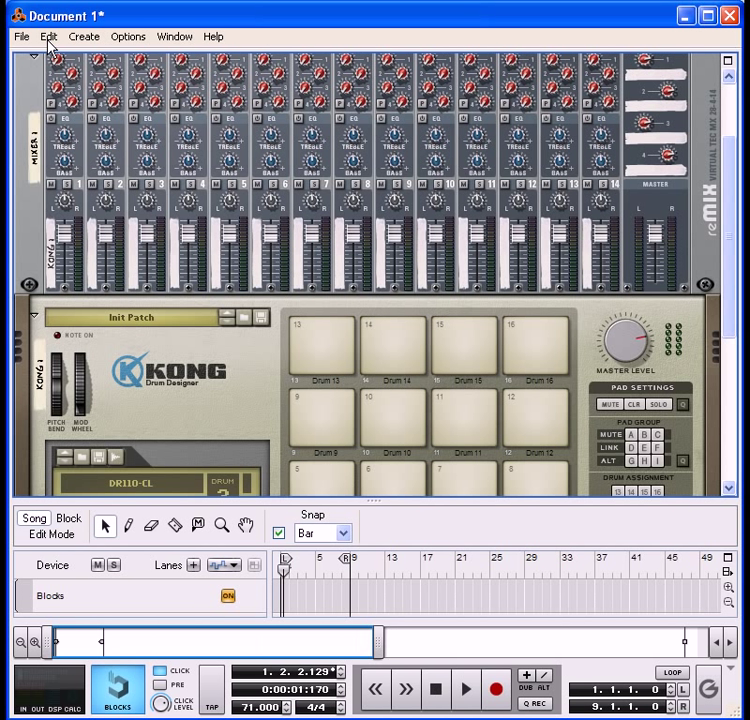
# Step: Insert a Redrum Drum Computer on the Init Patch into the rack below Kong
pyautogui.click(49, 38)
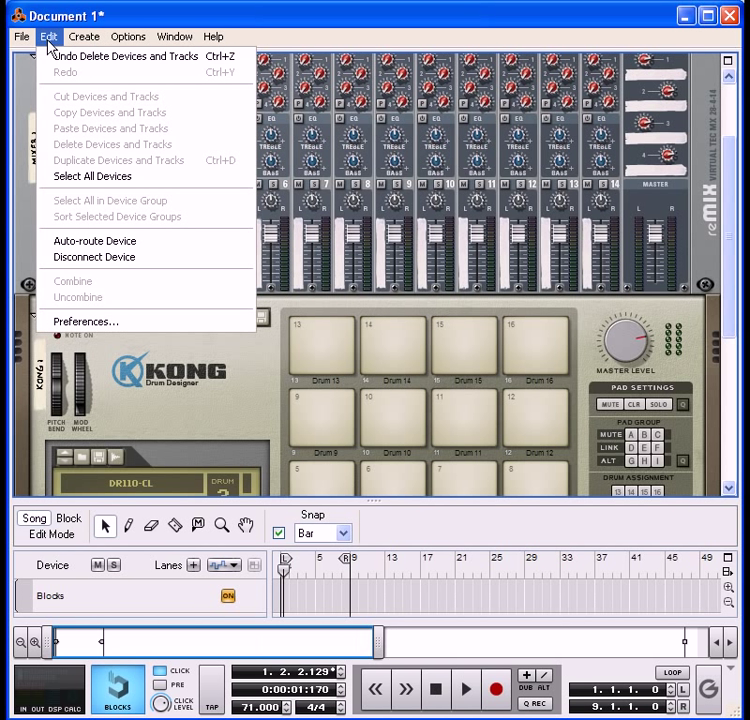
pyautogui.moveTo(82, 42)
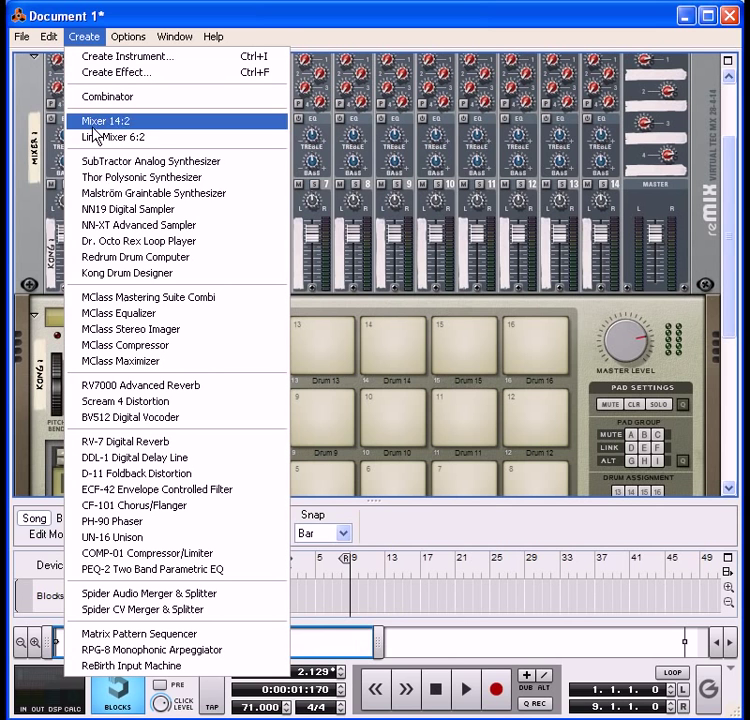
pyautogui.click(100, 258)
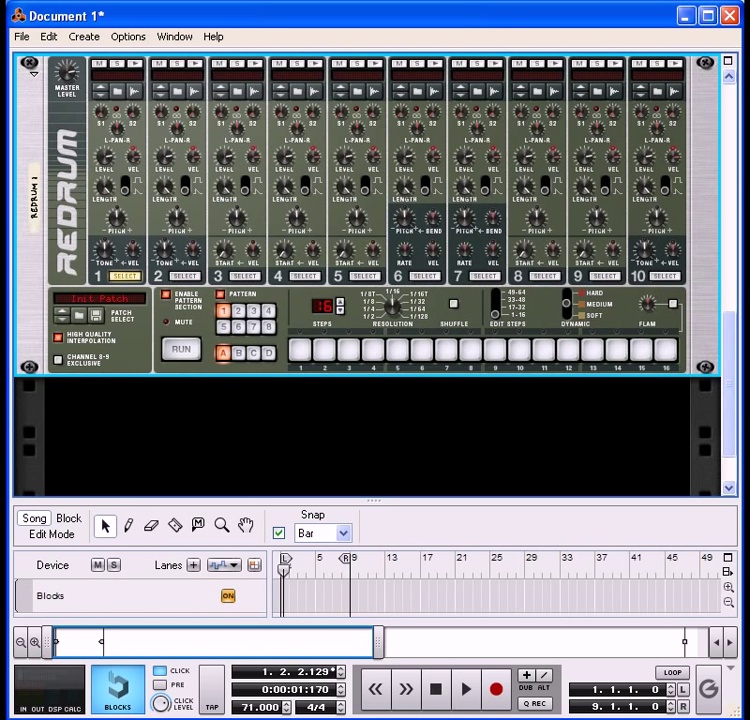
pyautogui.moveTo(735, 425); pyautogui.dragTo(737, 391)
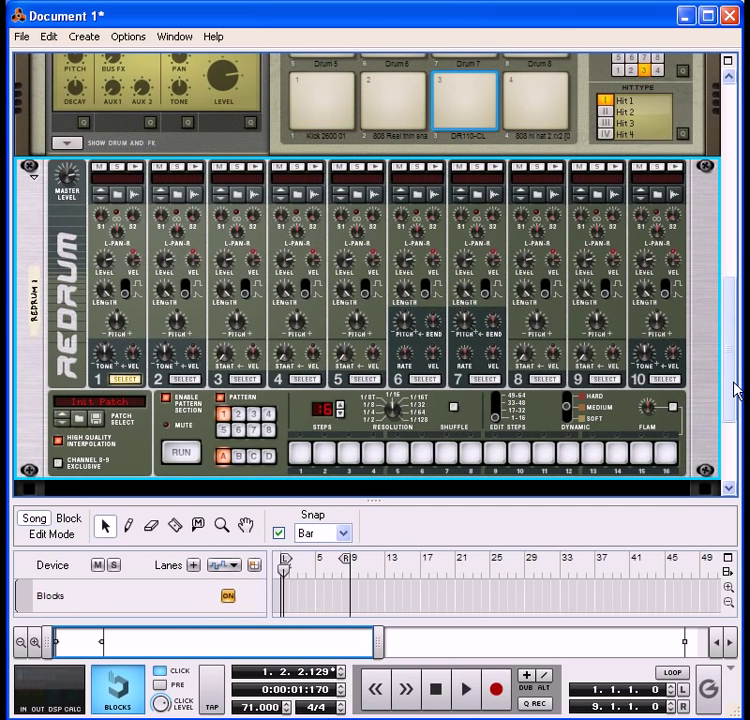
# Step: Flip the rack to its rear view and scroll up to Kong's back panel
pyautogui.press('Tab')
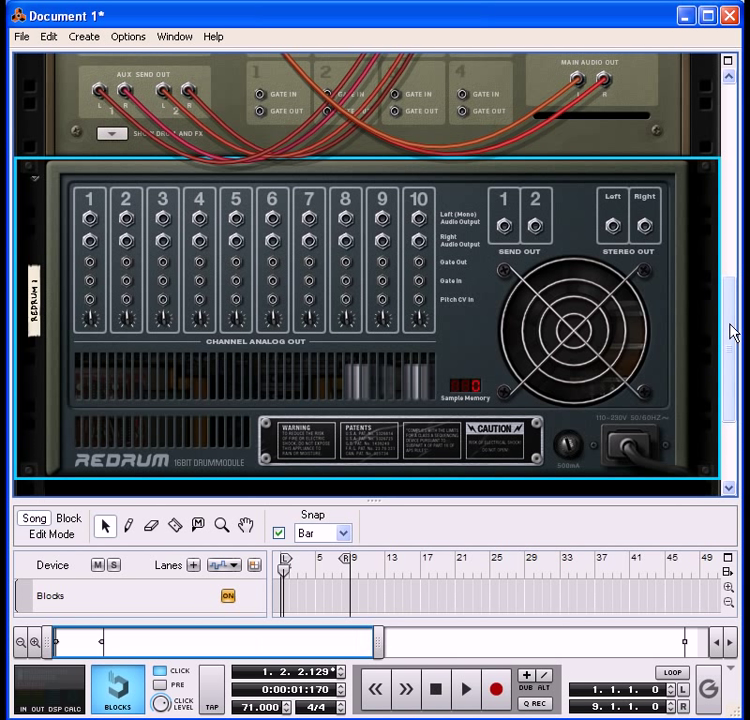
pyautogui.moveTo(731, 330); pyautogui.dragTo(731, 268)
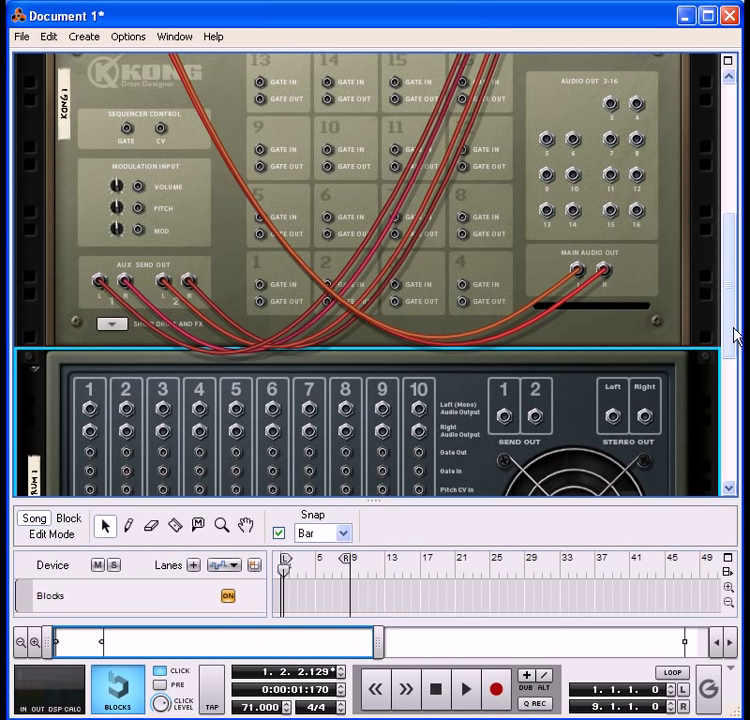
pyautogui.moveTo(733, 335); pyautogui.dragTo(713, 380)
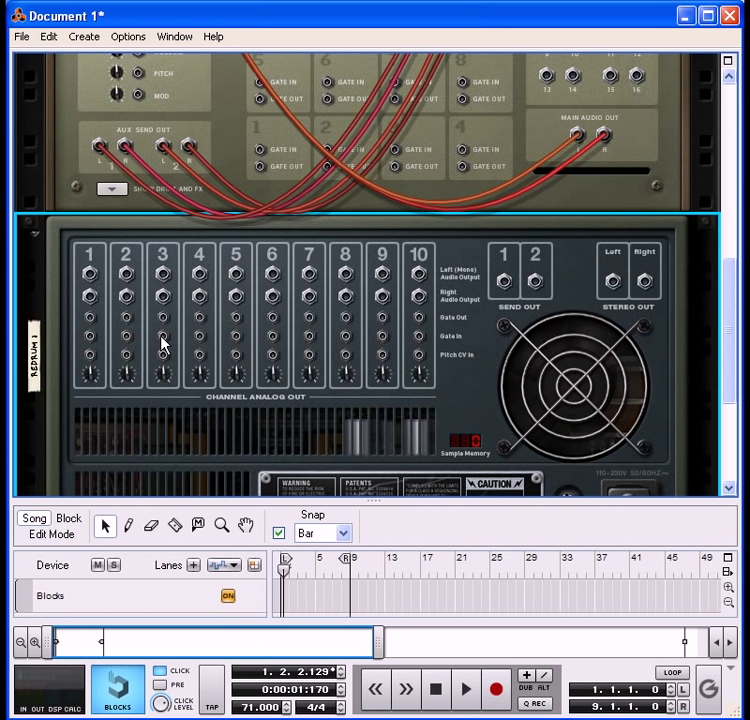
# Step: Cable Redrum Gate Outs 1–4 to Kong pads 1–4 Gate Ins, then flip the rack front
pyautogui.click(90, 320)
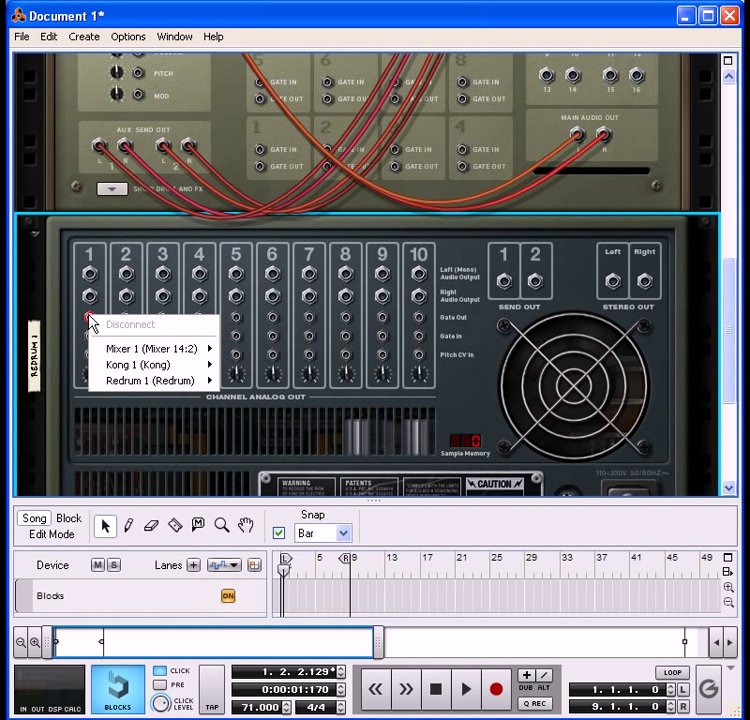
pyautogui.press('Escape')
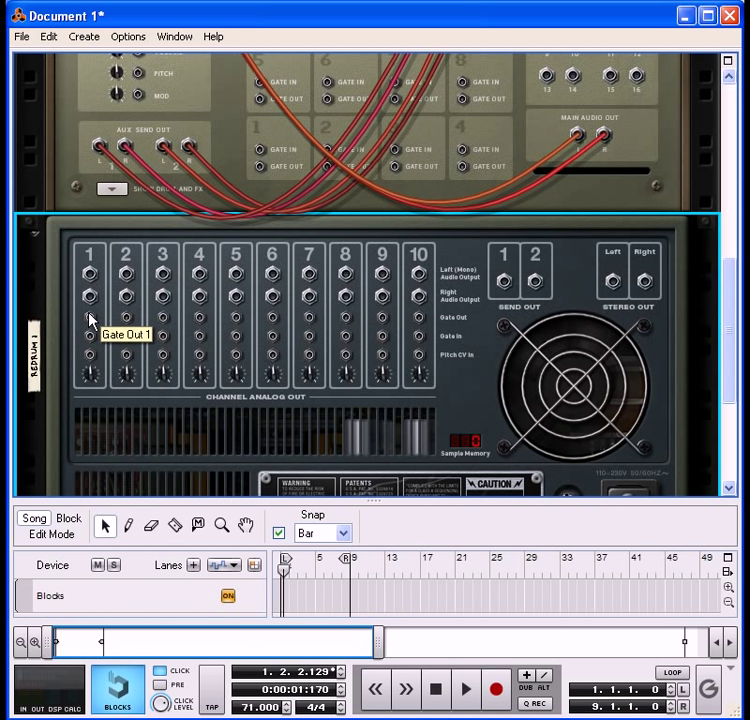
pyautogui.moveTo(90, 318); pyautogui.dragTo(258, 150)
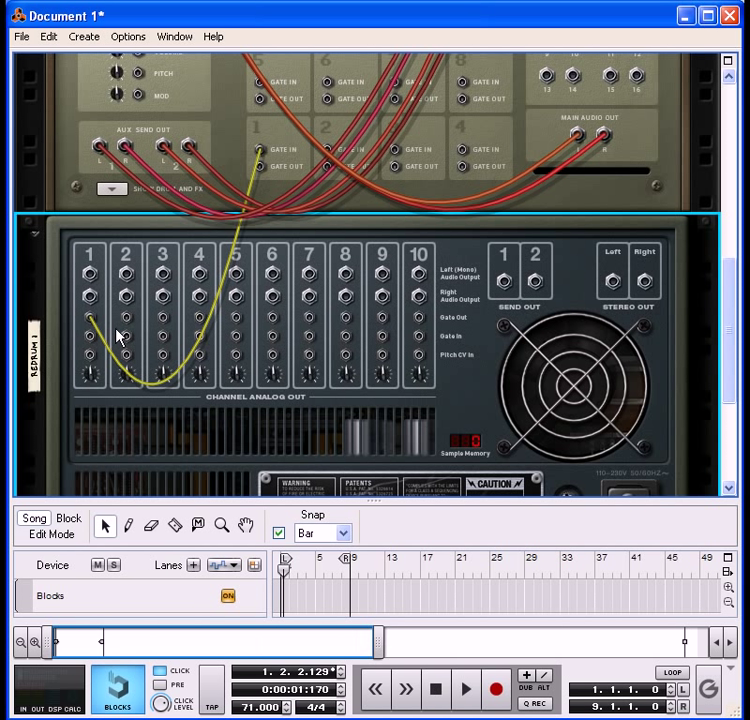
pyautogui.moveTo(126, 320); pyautogui.dragTo(327, 151)
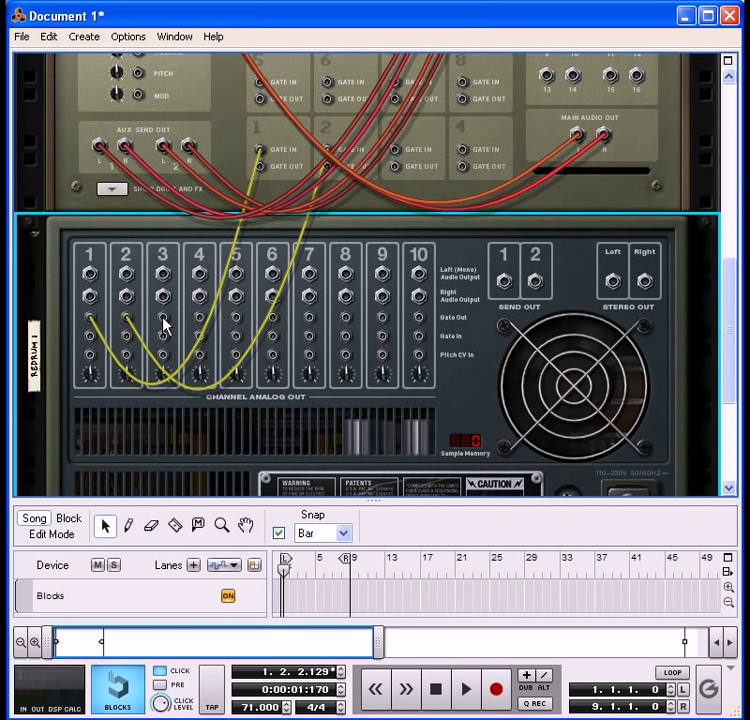
pyautogui.moveTo(164, 320); pyautogui.dragTo(396, 152)
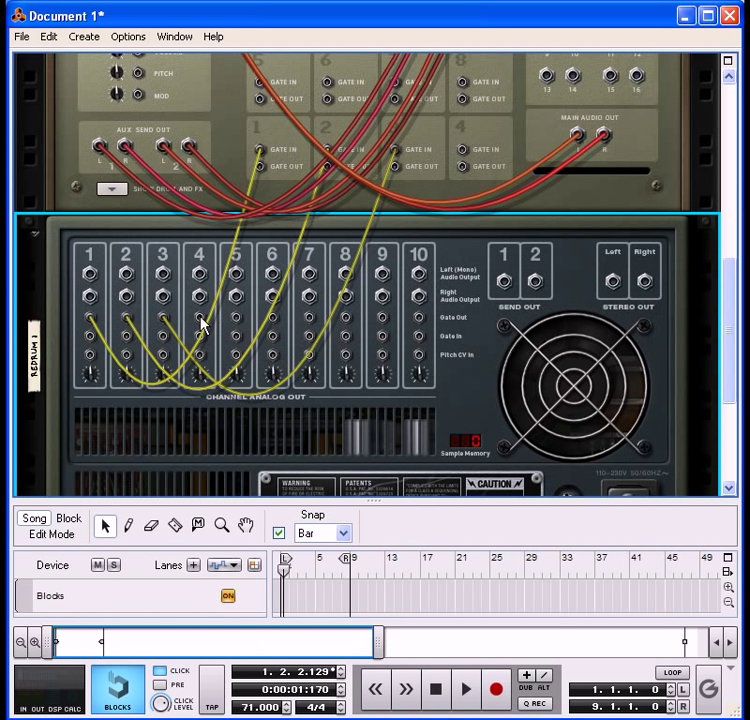
pyautogui.moveTo(202, 322); pyautogui.dragTo(464, 155)
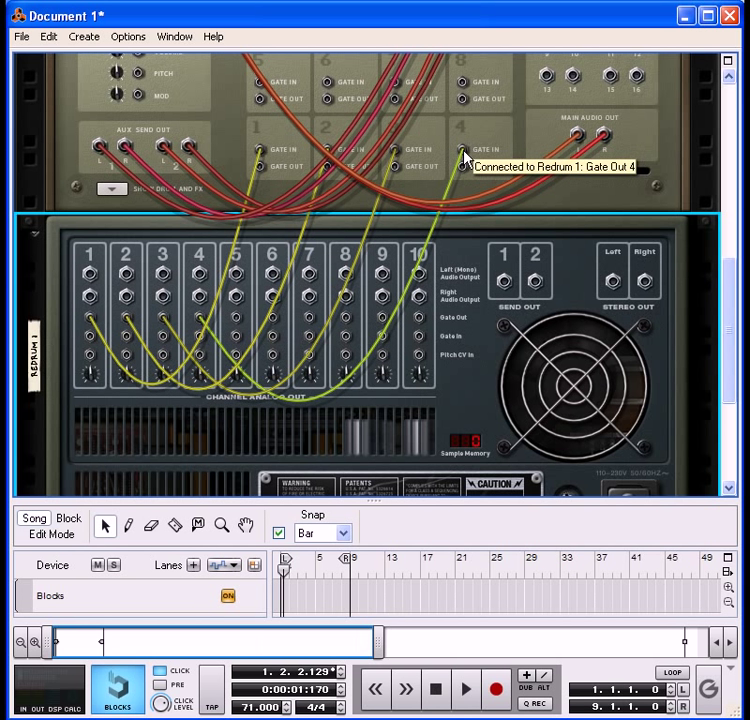
pyautogui.press('Tab')
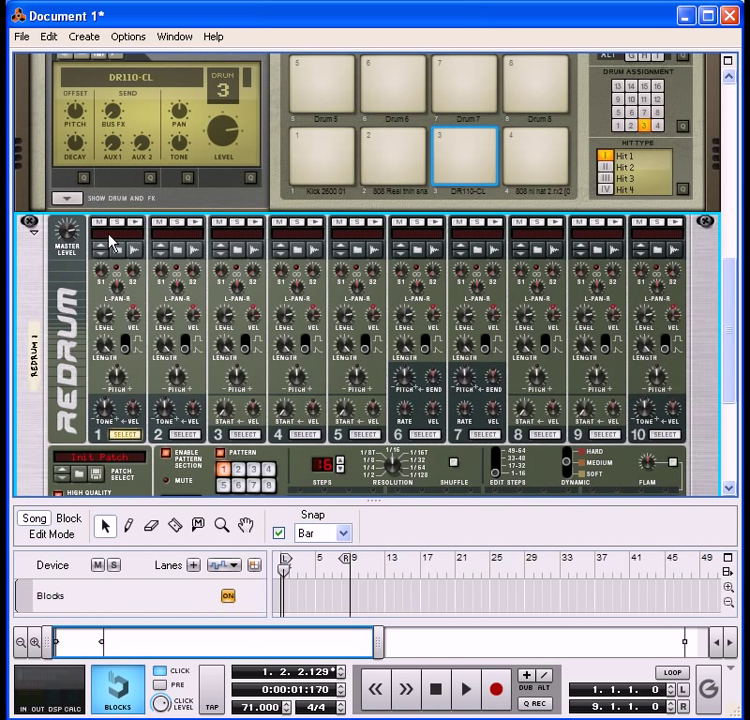
pyautogui.click(315, 170)
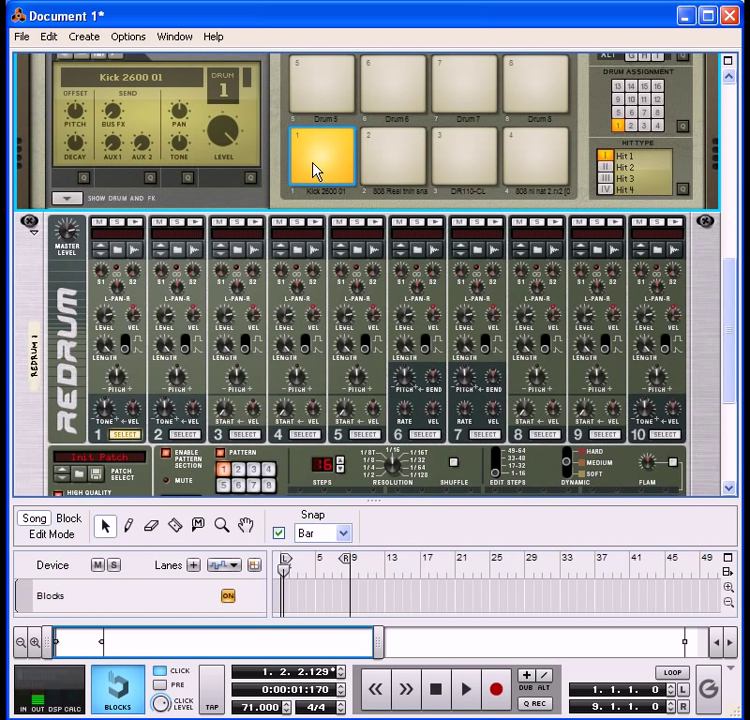
pyautogui.click(382, 166)
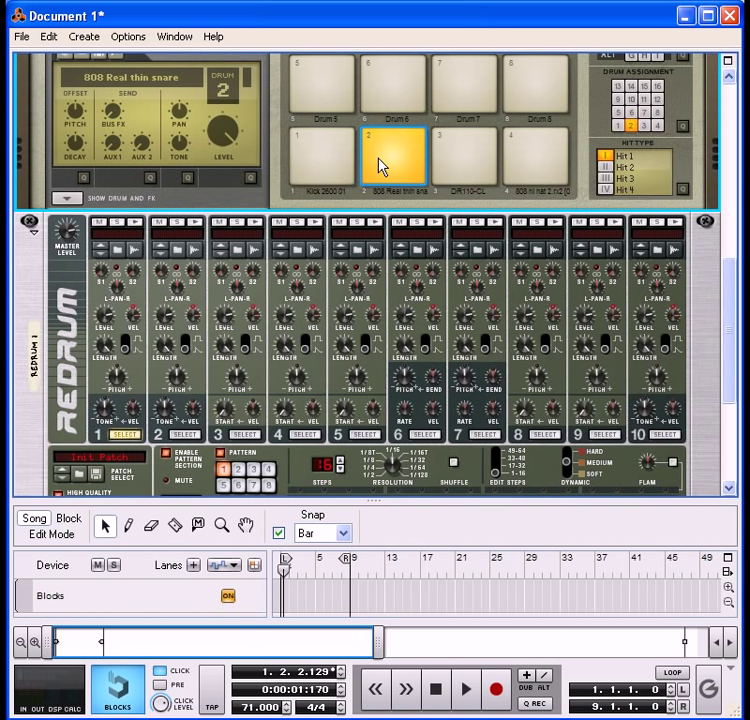
pyautogui.click(455, 161)
pyautogui.click(527, 162)
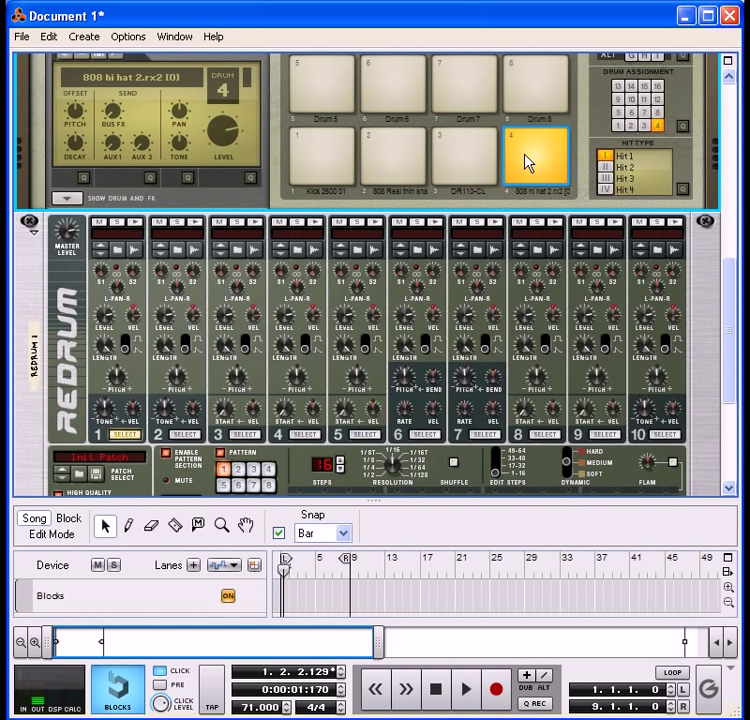
pyautogui.click(136, 228)
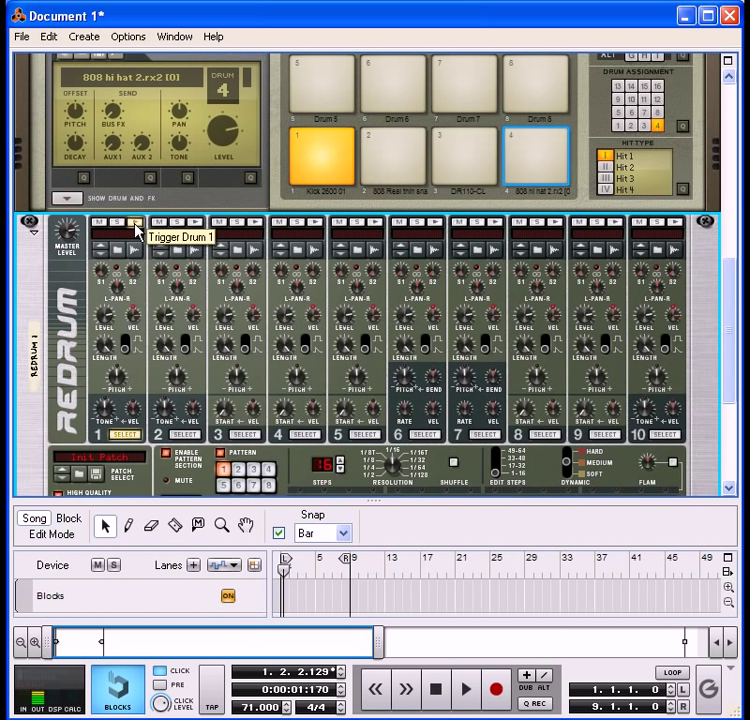
pyautogui.click(196, 228)
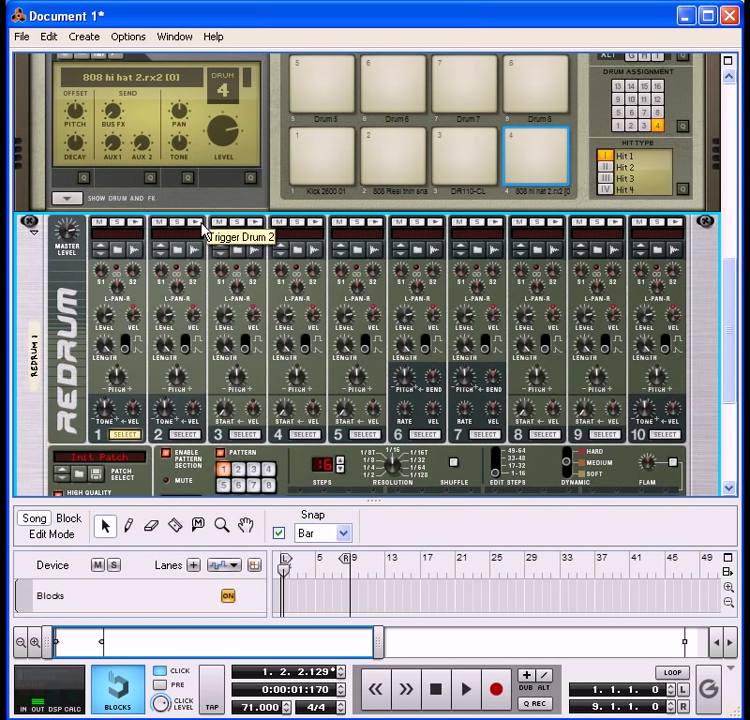
pyautogui.click(256, 223)
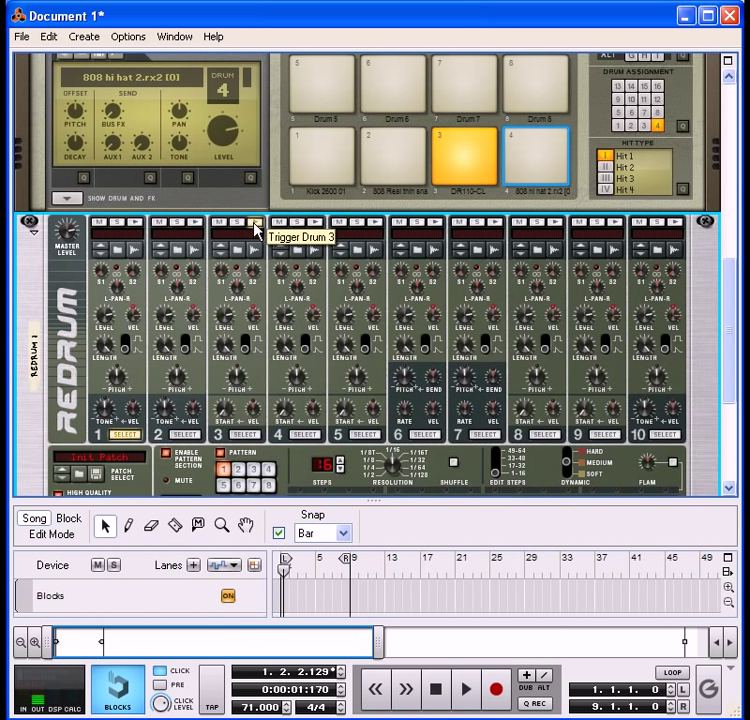
pyautogui.click(314, 226)
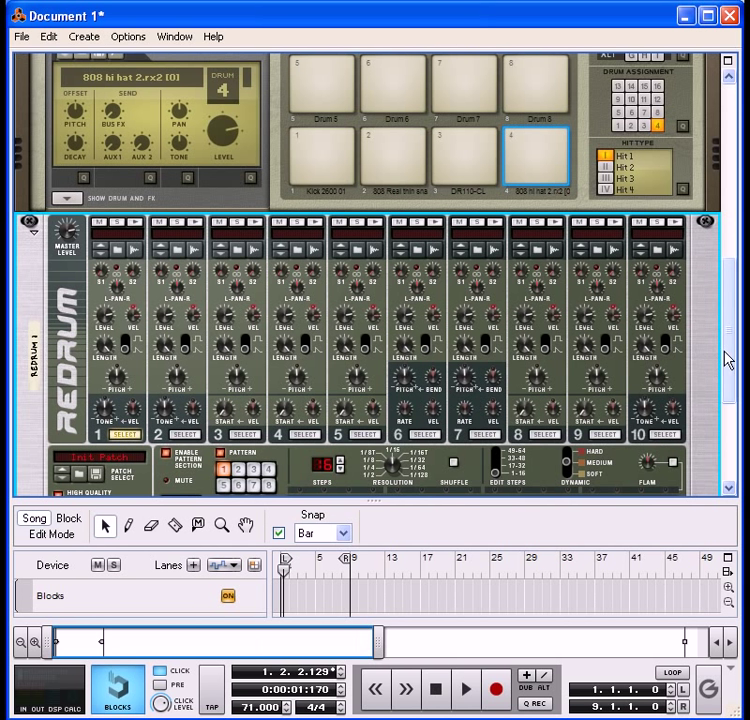
# Step: Start Redrum's pattern and put channel 1 hits on steps 1, 4, 7, 10 and 11
pyautogui.moveTo(728, 368); pyautogui.dragTo(723, 390)
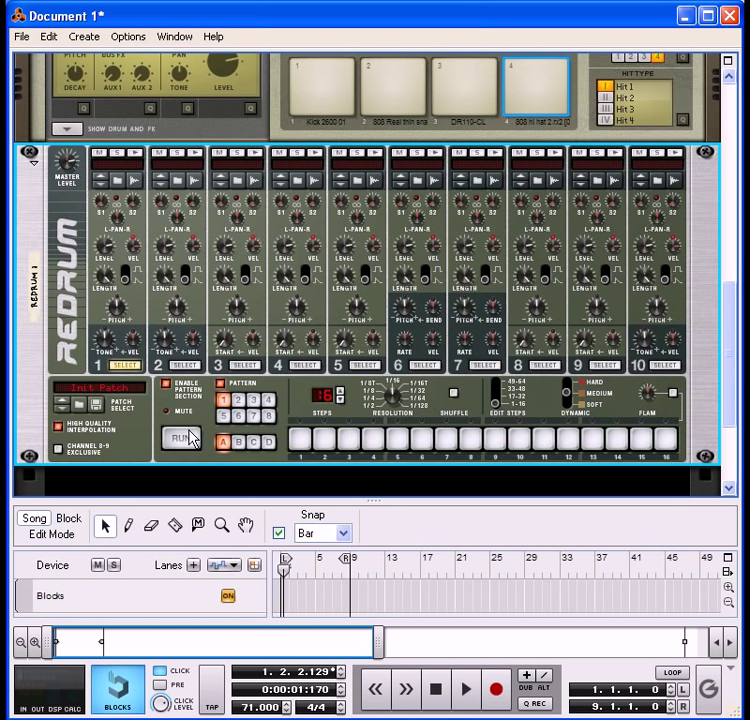
pyautogui.click(180, 440)
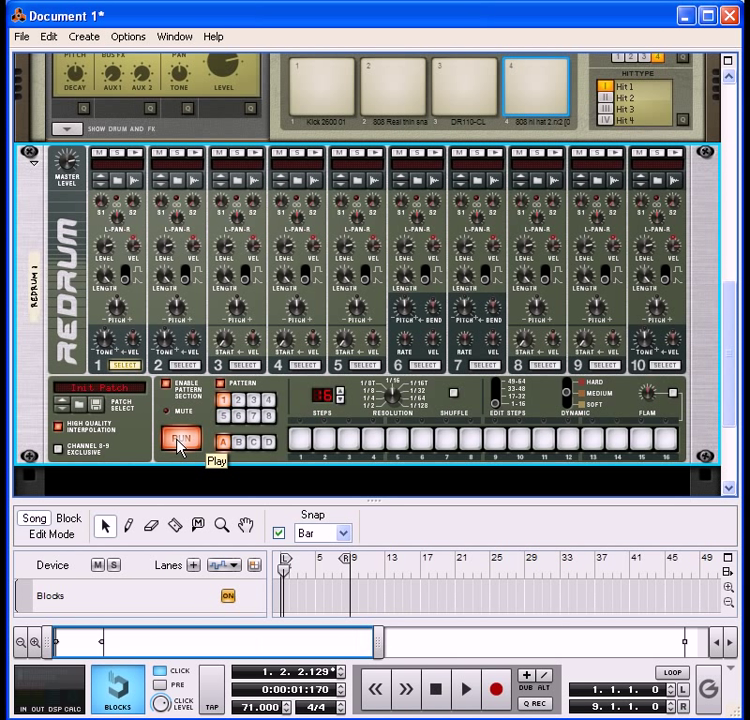
pyautogui.click(298, 448)
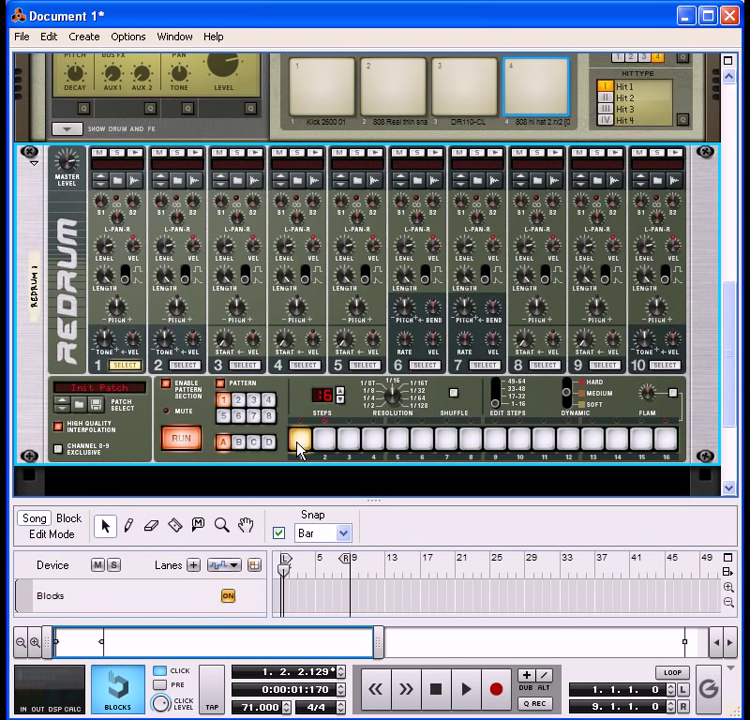
pyautogui.click(376, 449)
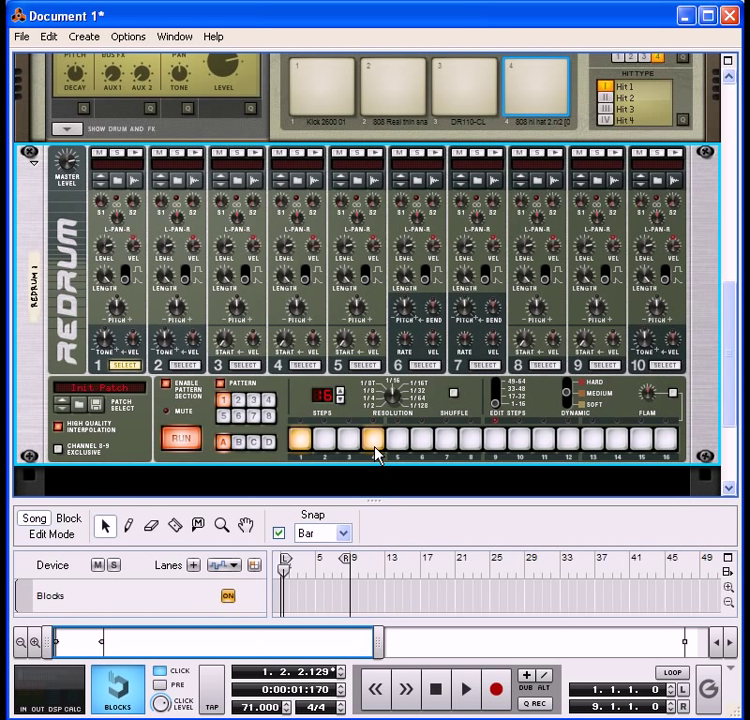
pyautogui.click(444, 446)
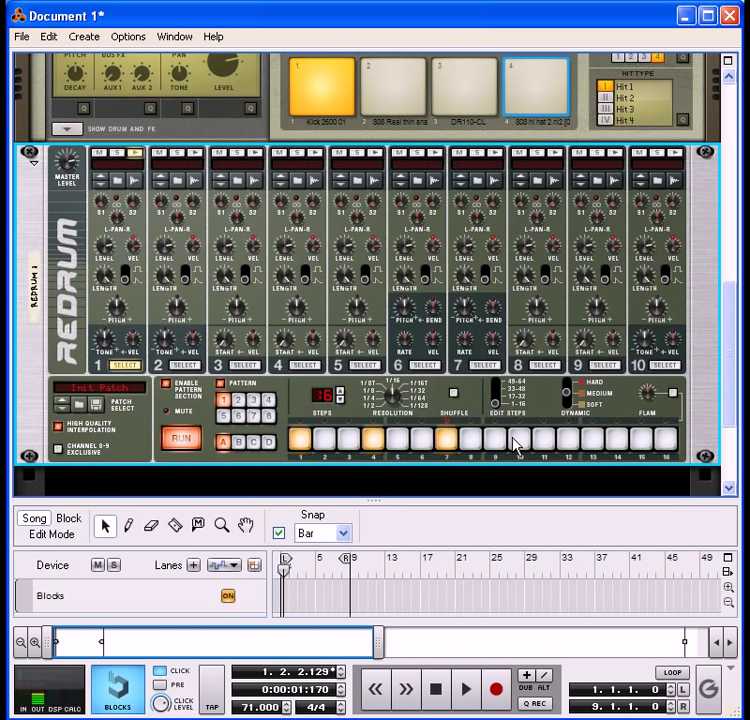
pyautogui.click(519, 443)
pyautogui.click(547, 443)
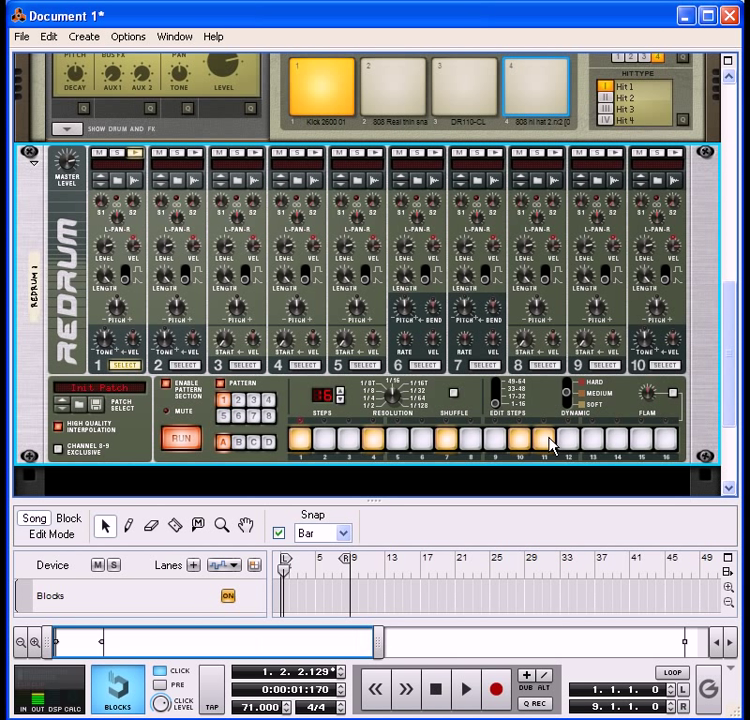
# Step: Add channel 2 hits on steps 5 and 13, and a channel 3 hit on step 13
pyautogui.click(185, 365)
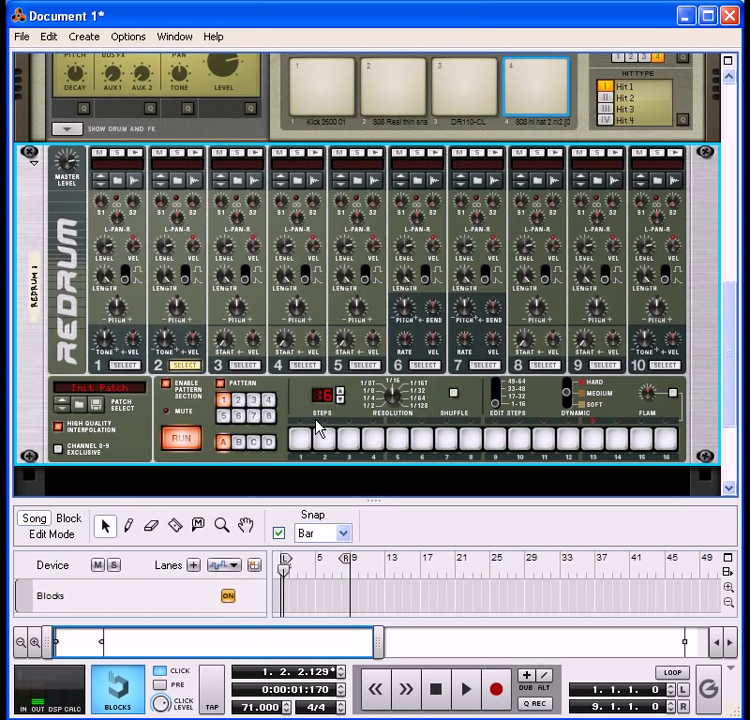
pyautogui.click(396, 440)
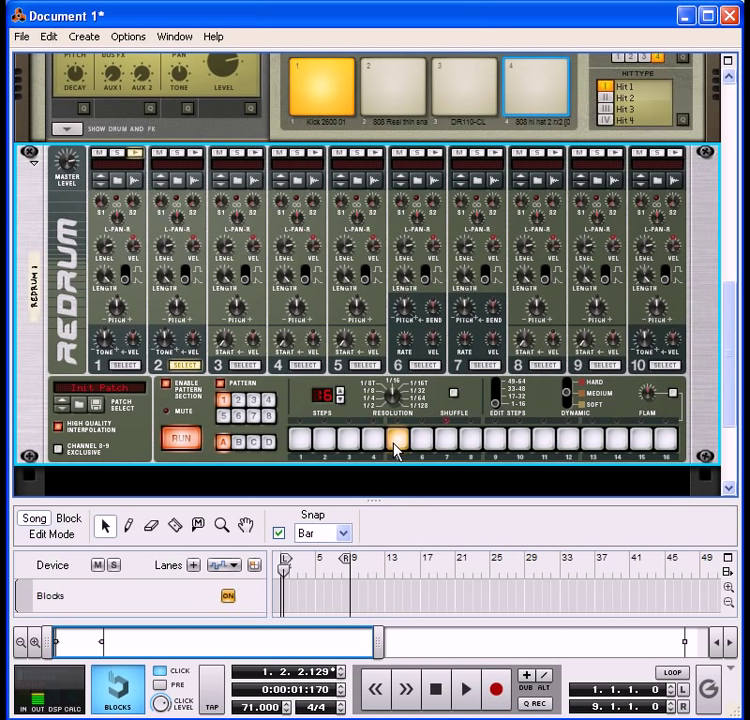
pyautogui.click(593, 440)
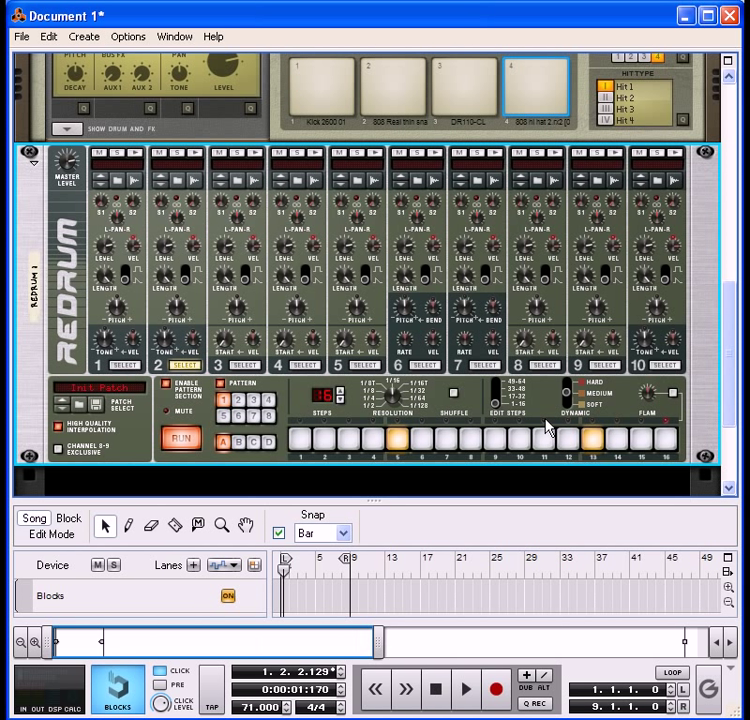
pyautogui.click(246, 366)
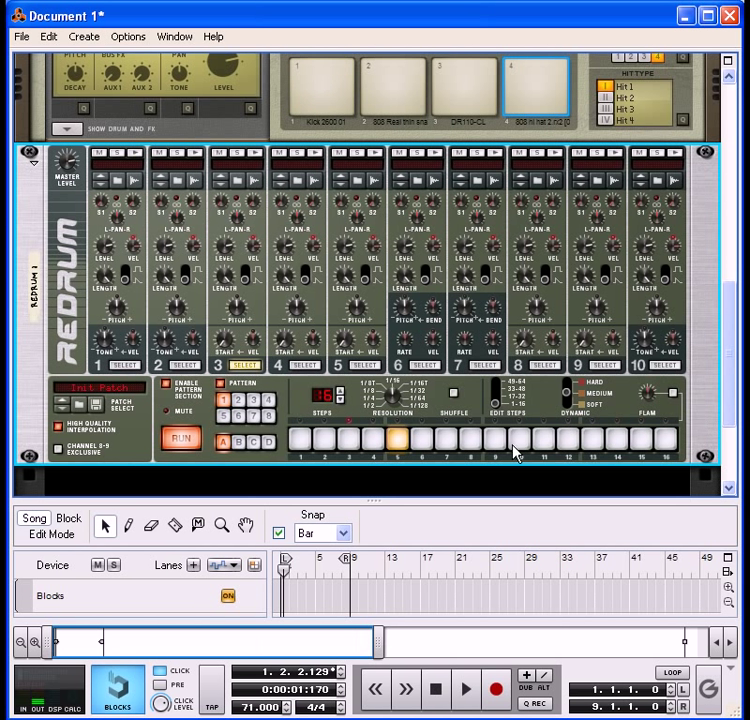
pyautogui.click(594, 440)
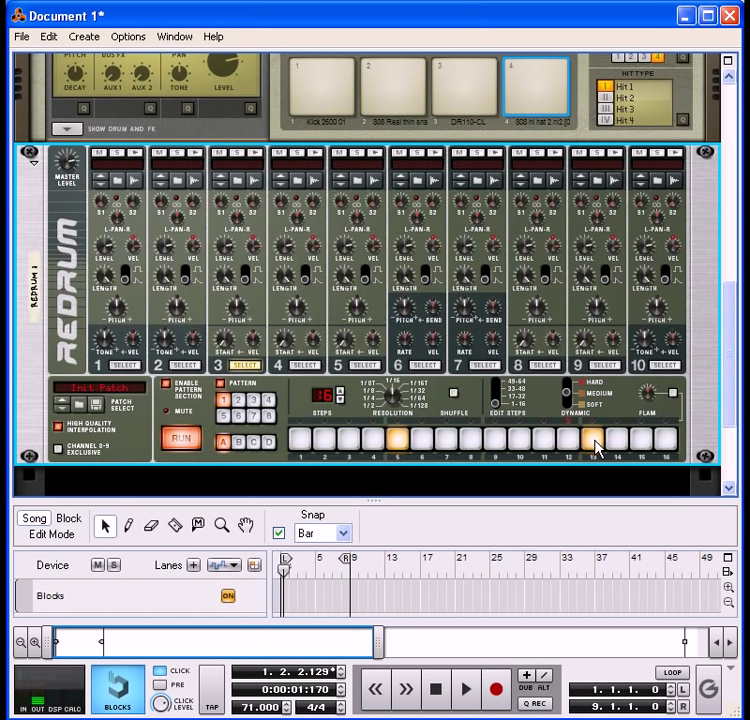
pyautogui.click(305, 366)
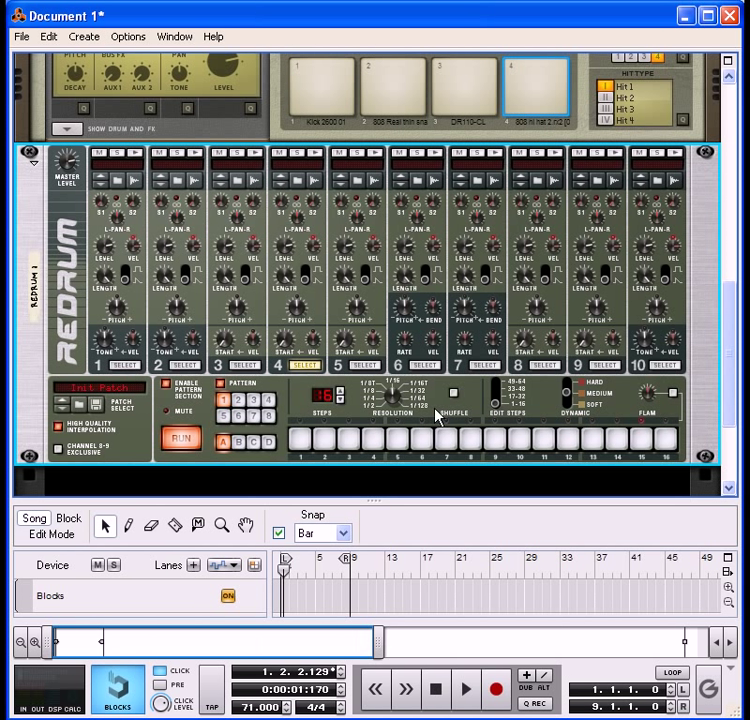
# Step: Set Dynamic to Hard and add channel 4 hits on steps 1, 5, 9 and 13
pyautogui.click(566, 393)
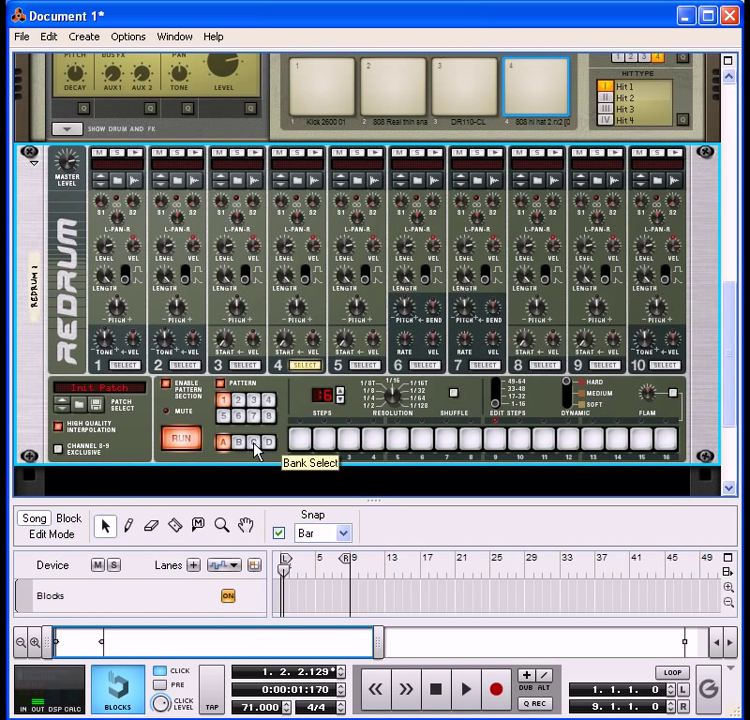
pyautogui.click(302, 440)
pyautogui.click(405, 445)
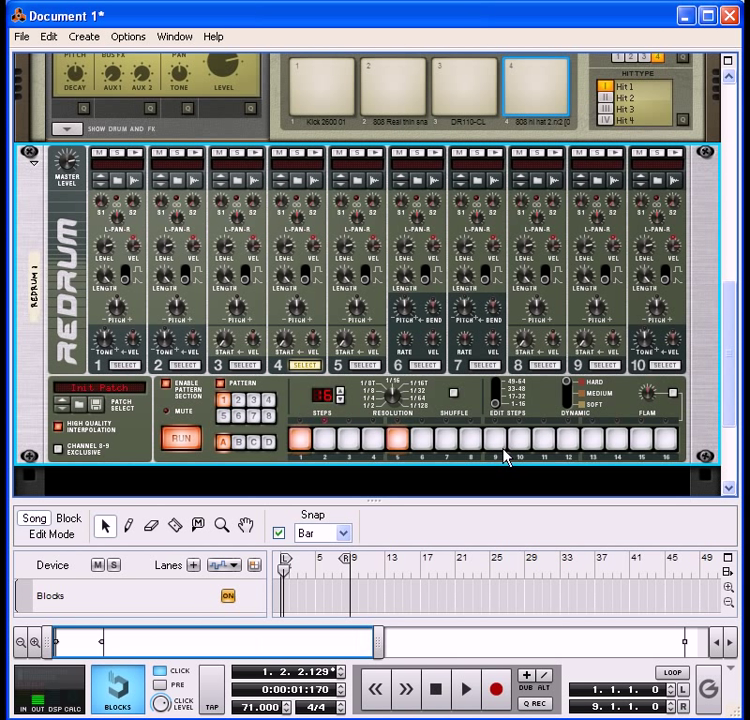
pyautogui.click(498, 445)
pyautogui.click(592, 440)
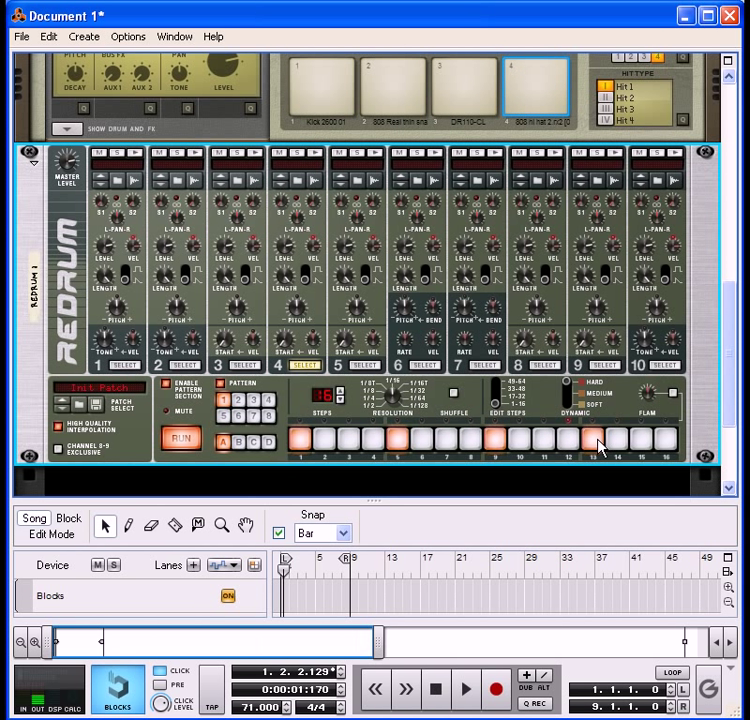
# Step: Set Dynamic to Medium and fill channel 4's remaining steps 2–4, 6–8, 10–12 and 14–16
pyautogui.click(571, 400)
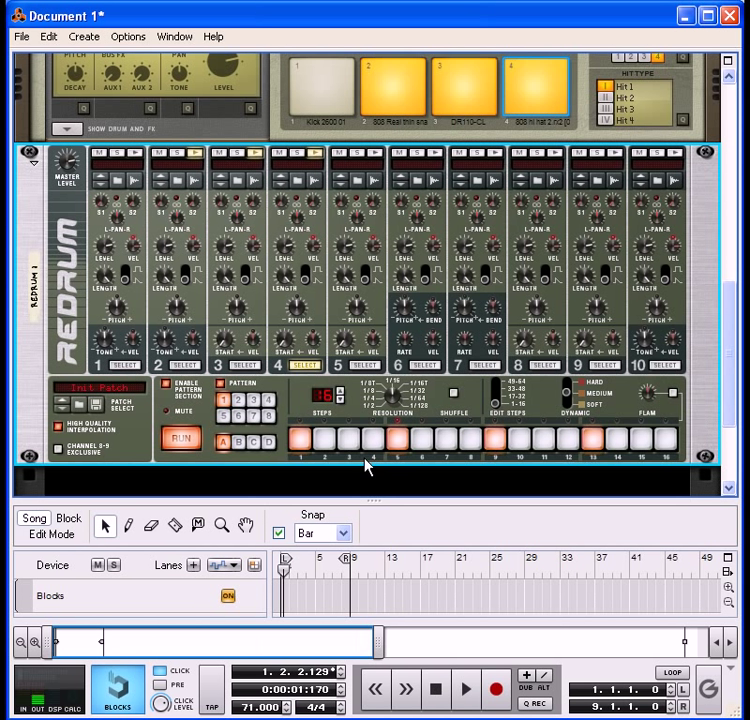
pyautogui.click(324, 442)
pyautogui.click(348, 441)
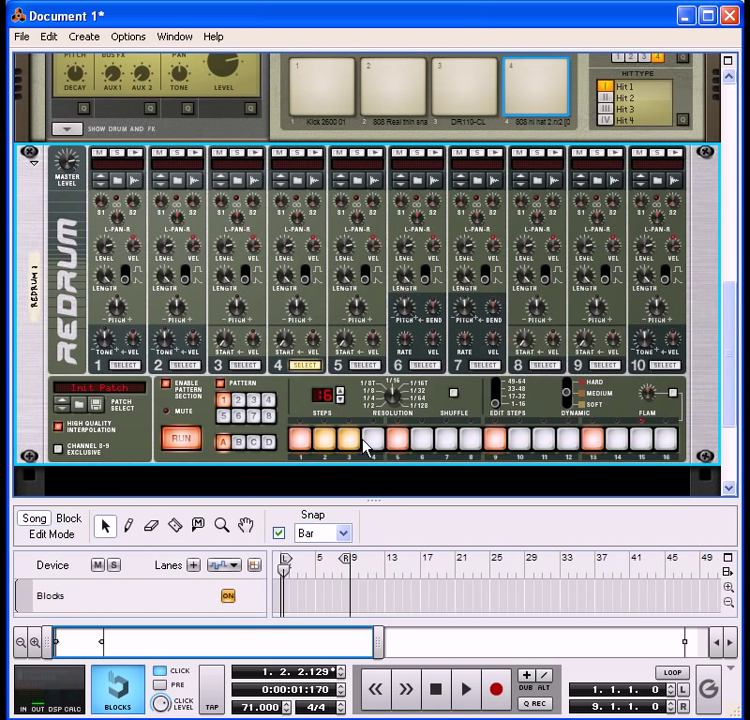
pyautogui.click(372, 442)
pyautogui.click(420, 447)
pyautogui.click(447, 443)
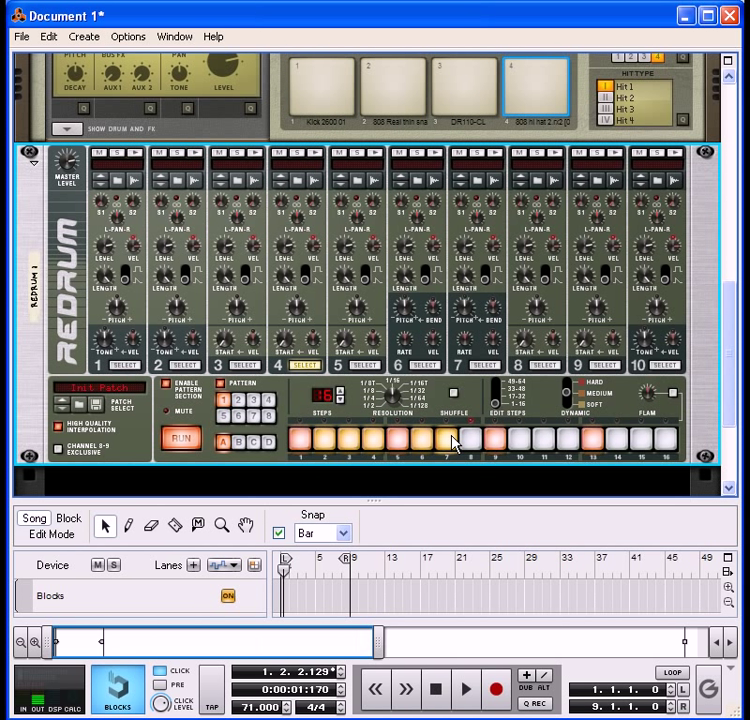
pyautogui.click(469, 443)
pyautogui.click(519, 444)
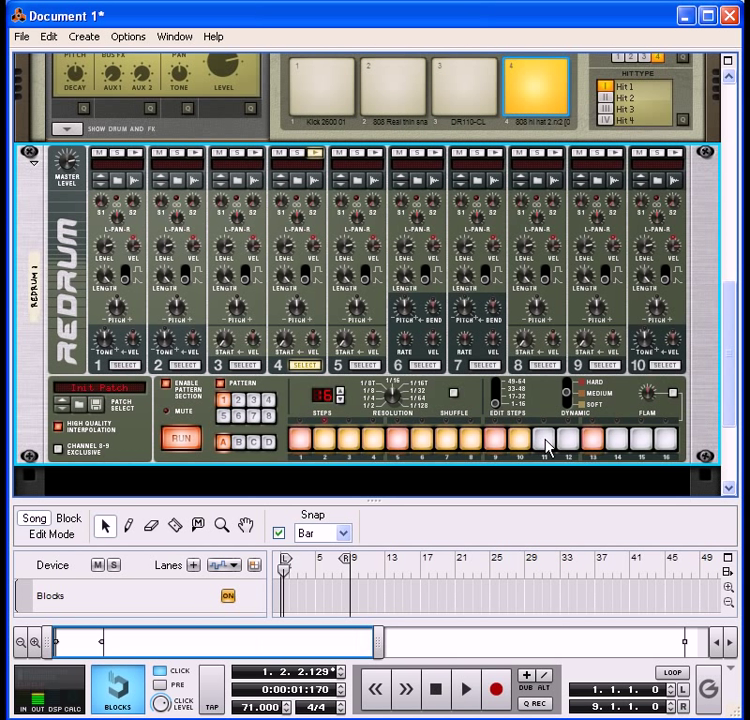
pyautogui.click(544, 445)
pyautogui.click(570, 444)
pyautogui.click(619, 441)
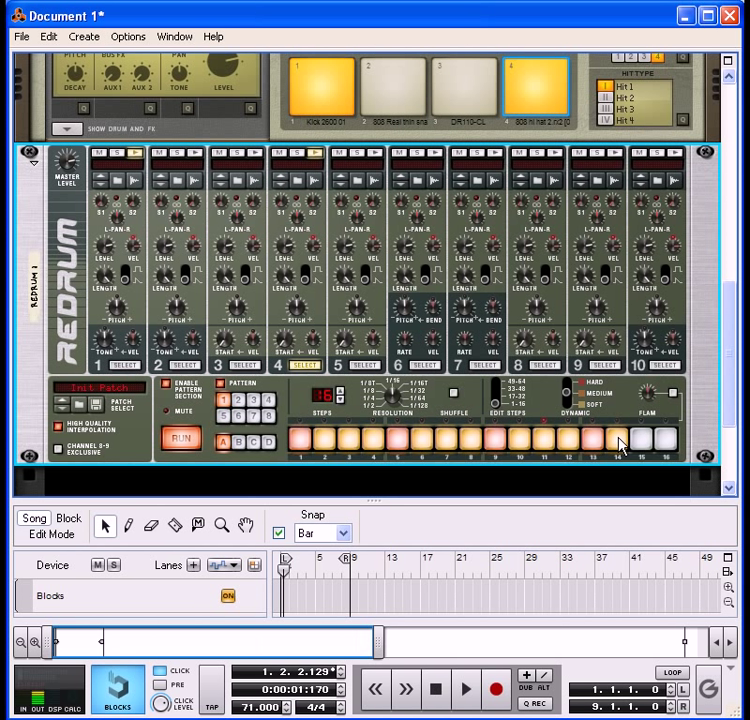
pyautogui.click(643, 440)
pyautogui.click(665, 441)
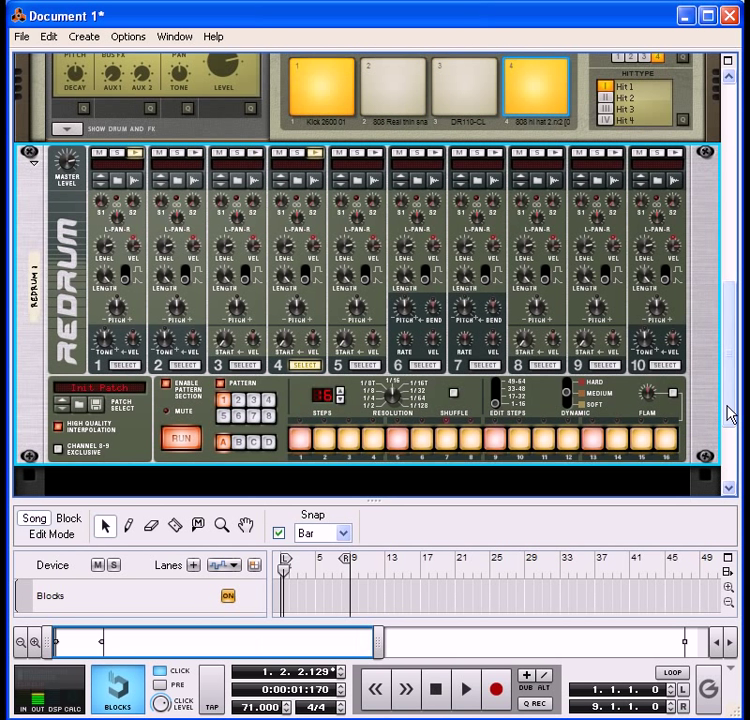
pyautogui.moveTo(727, 413); pyautogui.dragTo(725, 360)
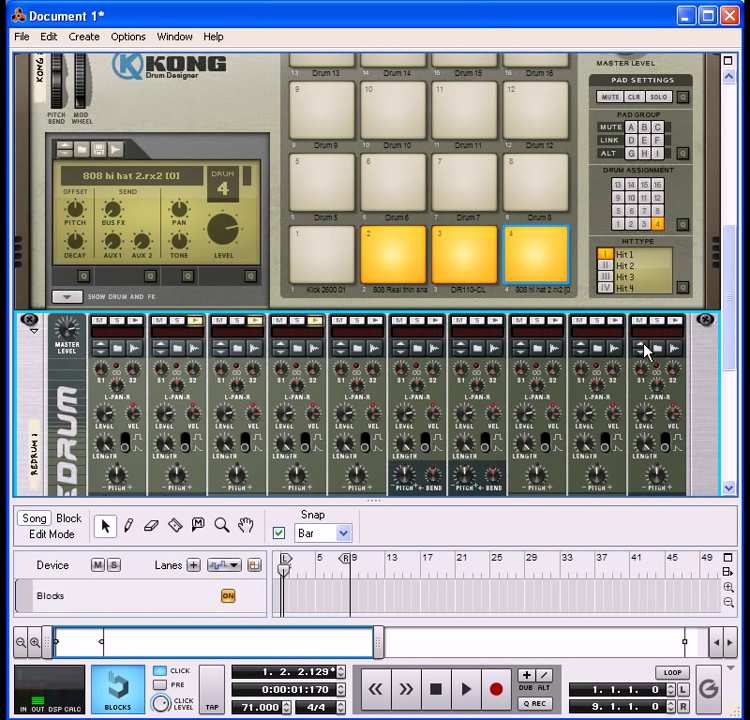
pyautogui.moveTo(733, 313); pyautogui.dragTo(726, 370)
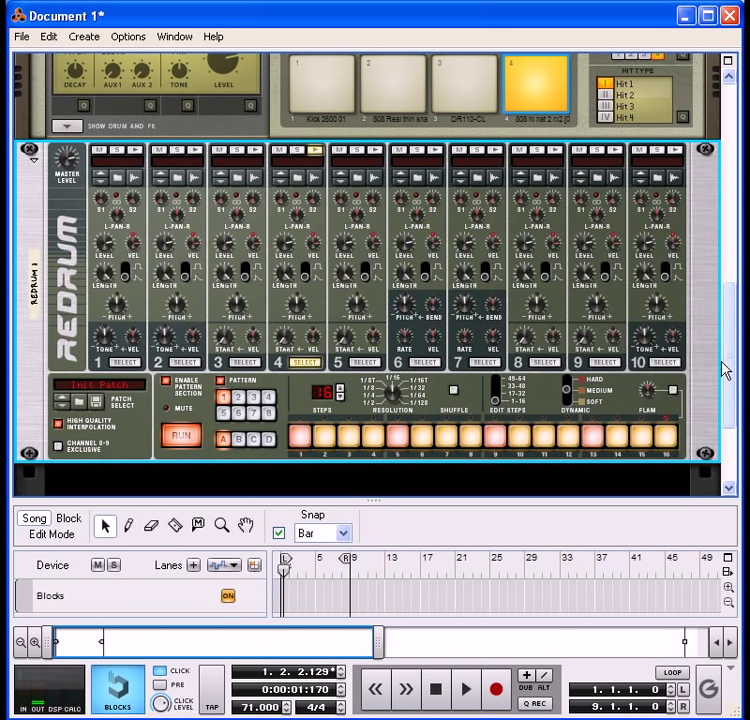